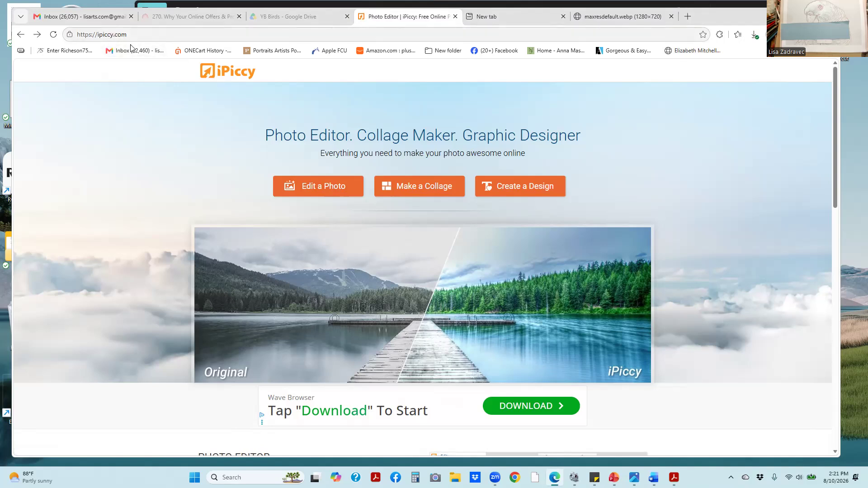
Start the photo editor and open the green parrot close-up from the computer's Downloads folder.
click(324, 186)
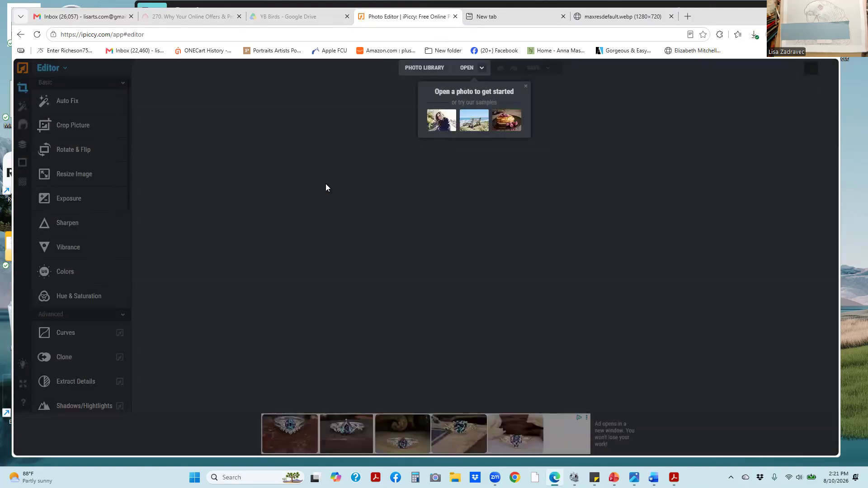
click(482, 69)
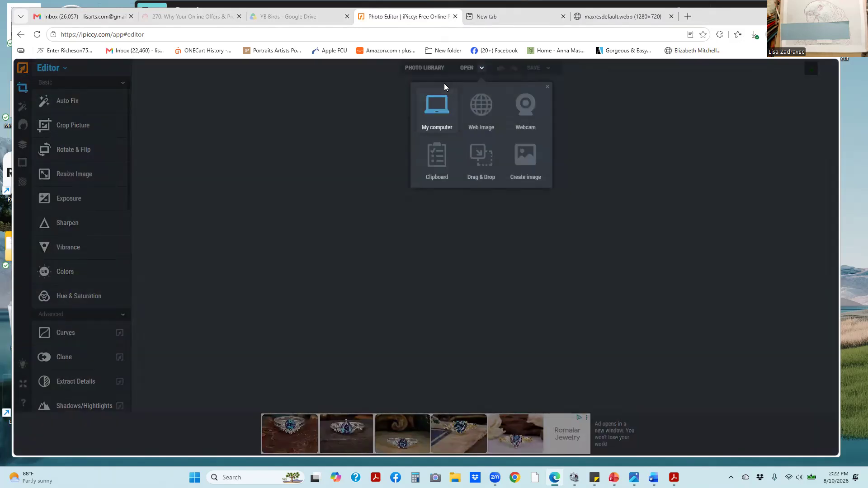
click(430, 107)
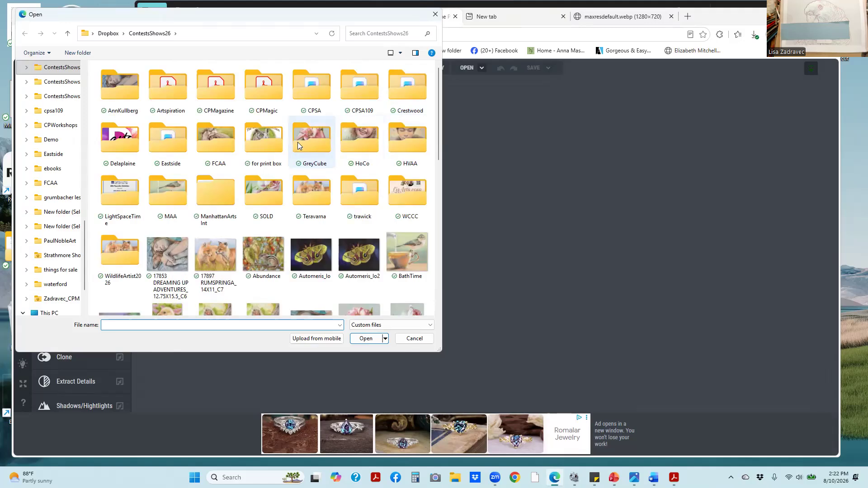
scroll(62, 123, up, 4)
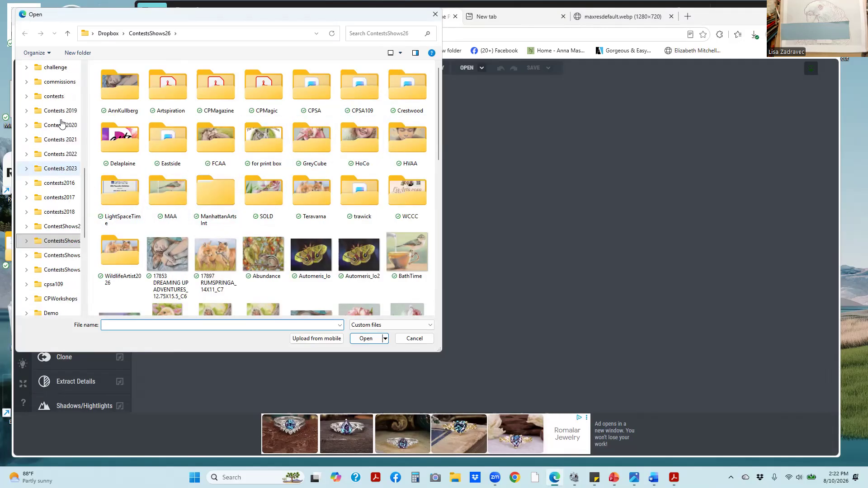
scroll(62, 123, up, 10)
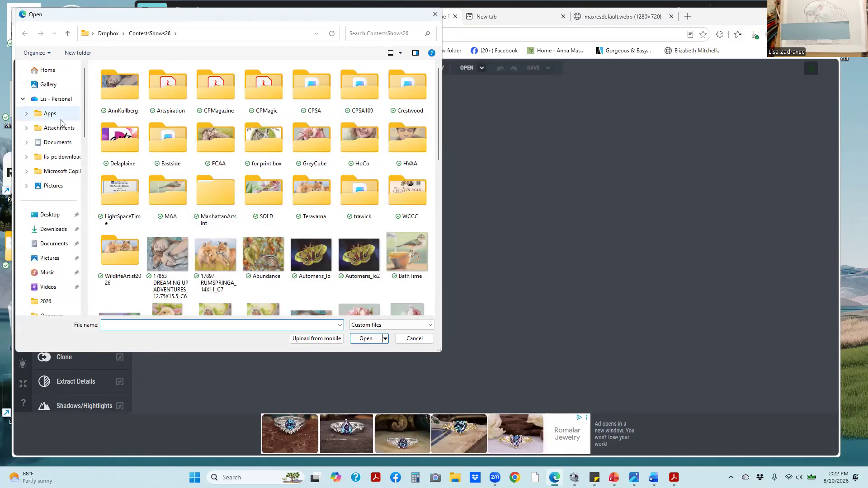
click(50, 230)
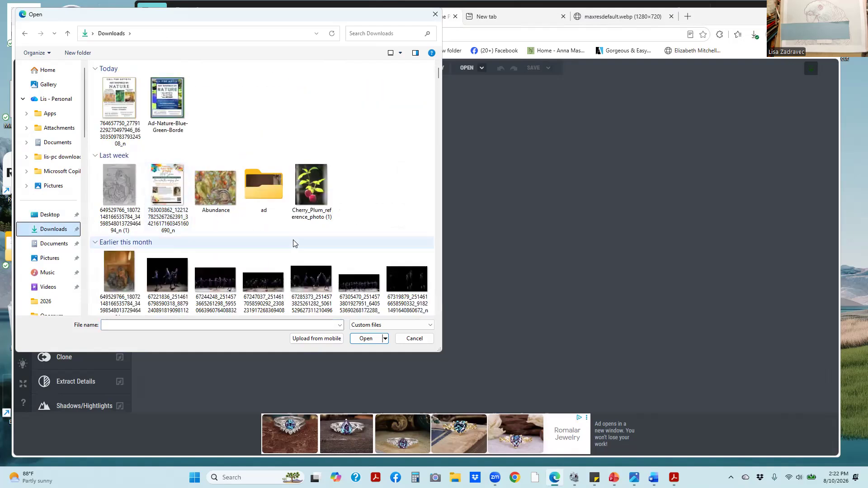
scroll(253, 212, down, 6)
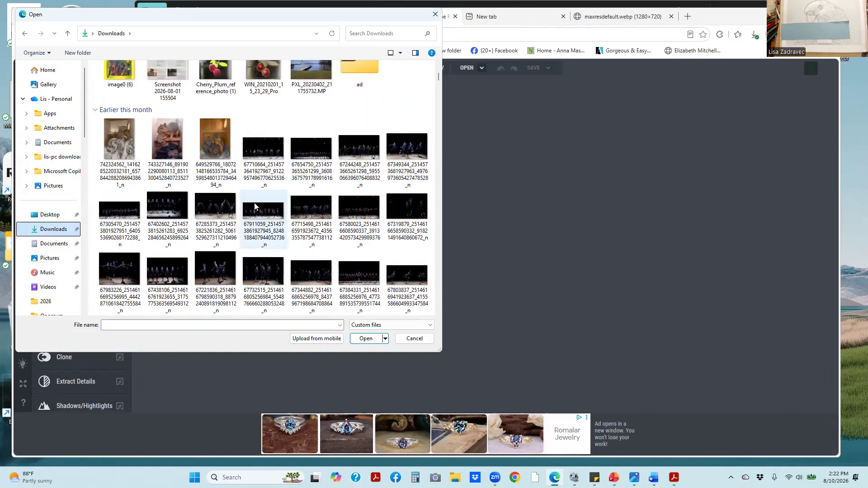
scroll(255, 206, up, 6)
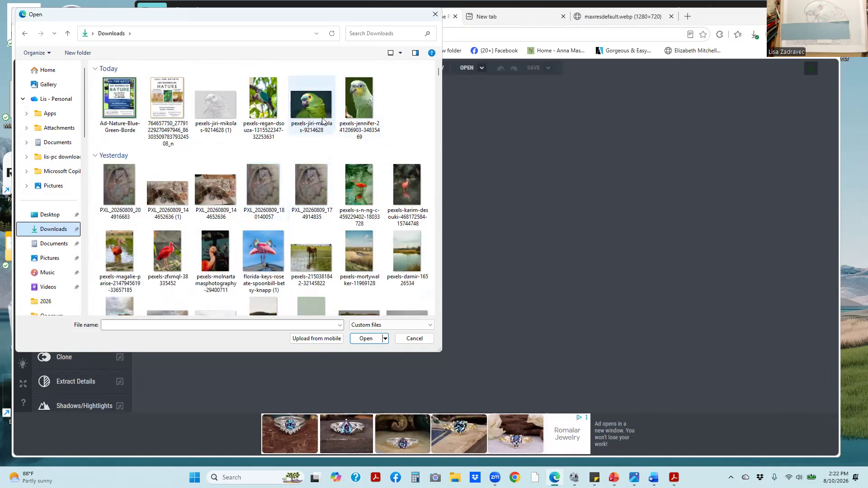
click(311, 105)
click(366, 339)
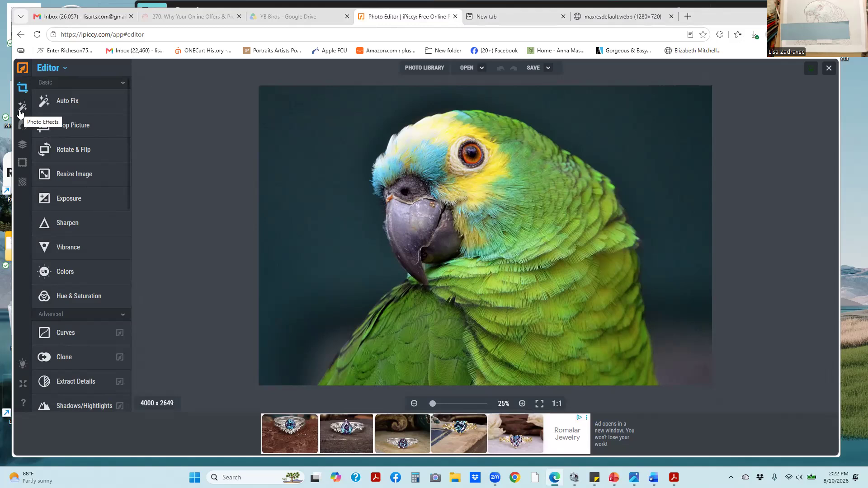
Apply the Black & White photo effect to the parrot with the contrast set to 3.
click(20, 108)
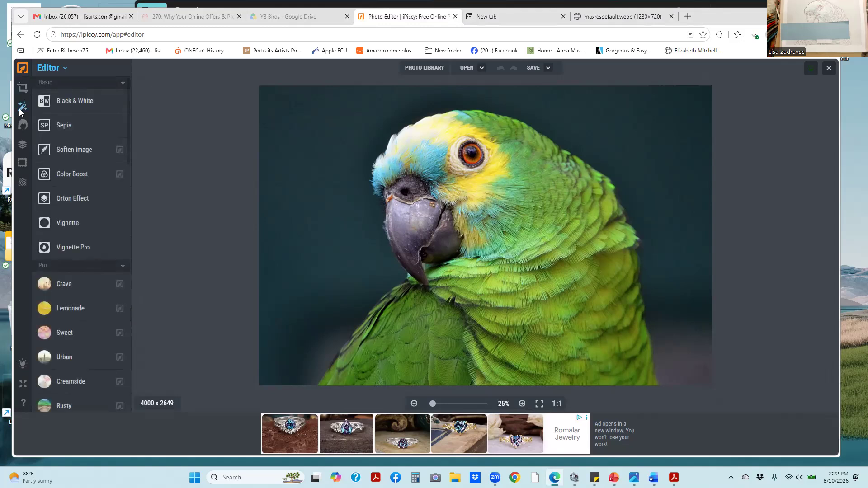
click(66, 101)
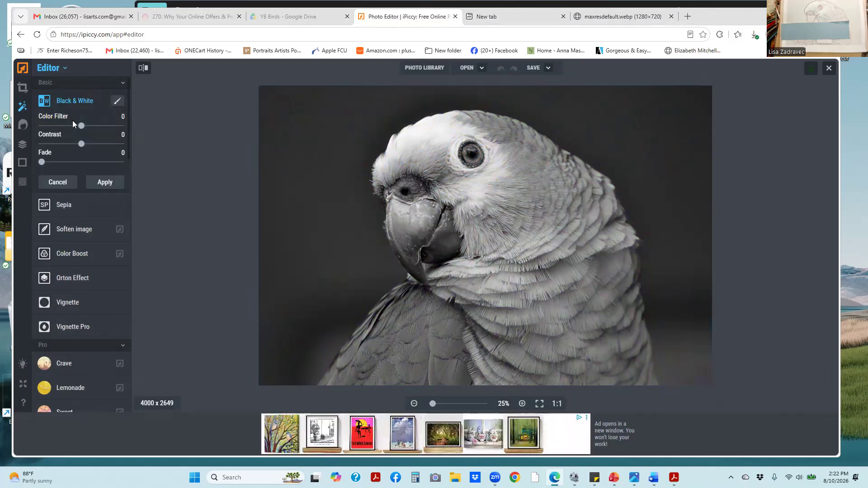
mouse_move(83, 145)
mouse_down()
mouse_move(93, 145)
mouse_move(70, 145)
mouse_move(82, 146)
mouse_up()
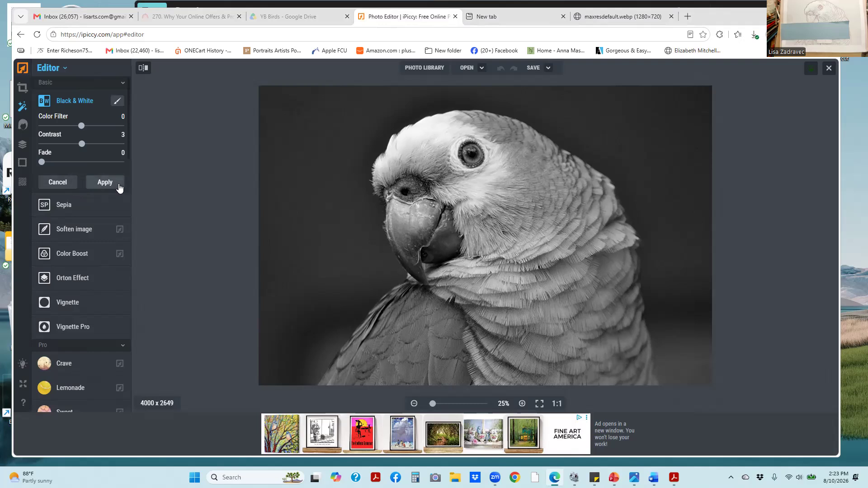
click(105, 182)
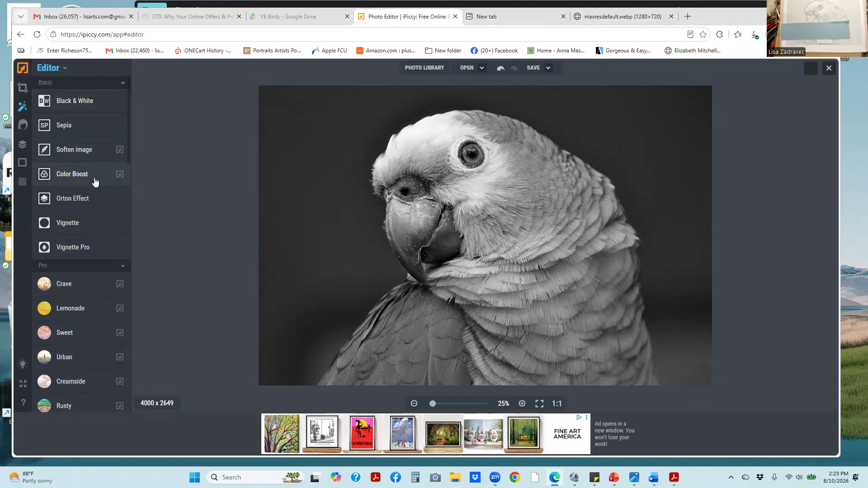
Apply the Pencil Sketch artistic effect to the parrot with a strength of 32 and a fade of 28.
scroll(95, 183, down, 8)
scroll(94, 187, down, 5)
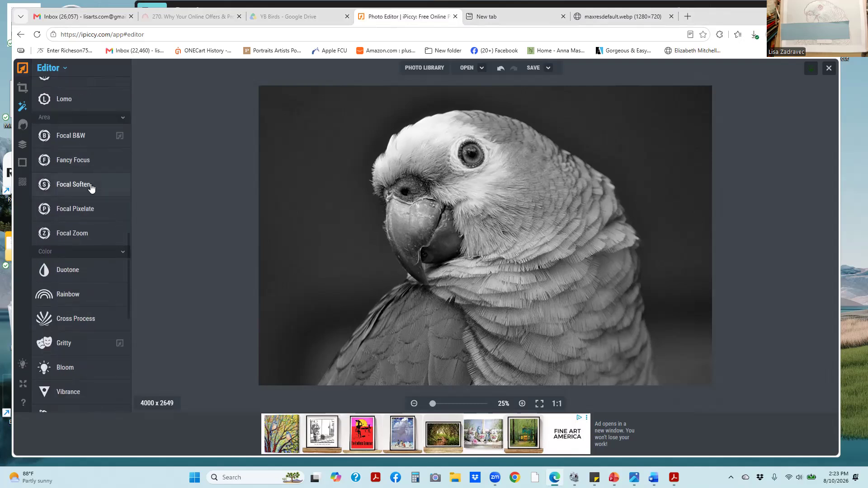
scroll(91, 188, down, 8)
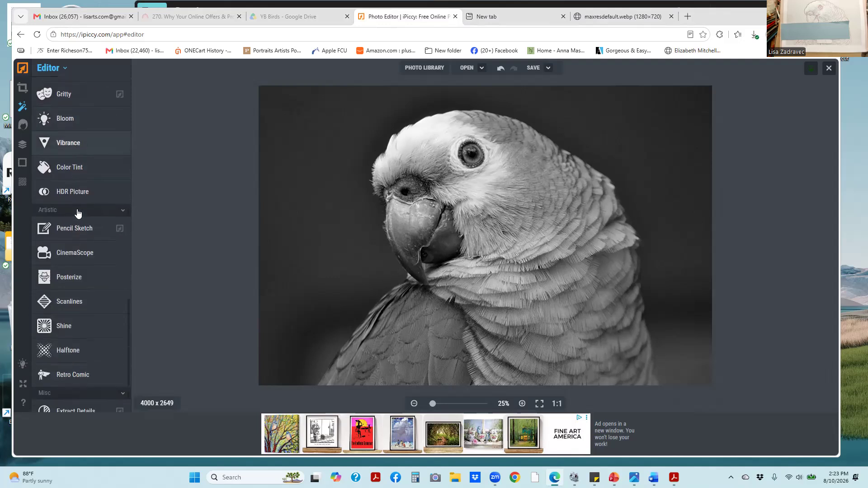
click(75, 131)
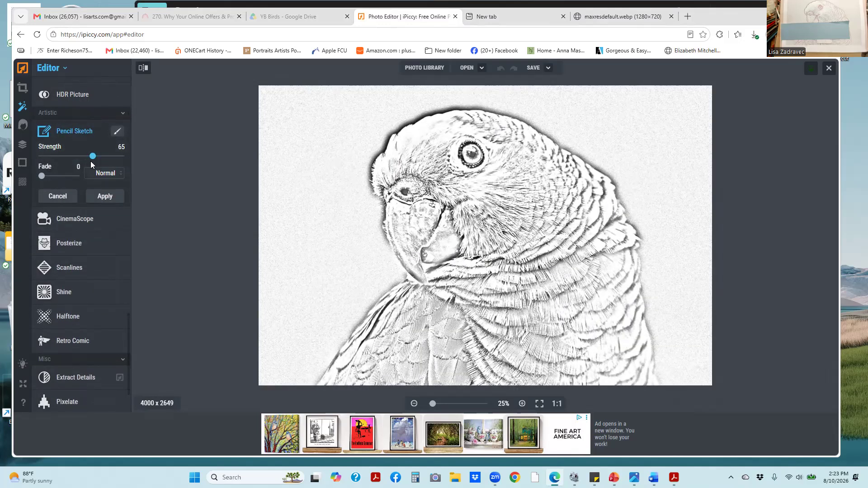
drag(94, 157, 68, 155)
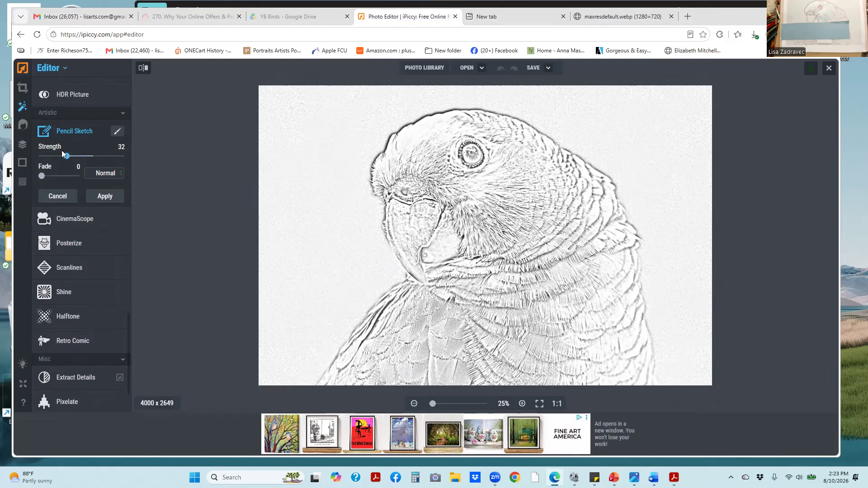
drag(41, 177, 50, 182)
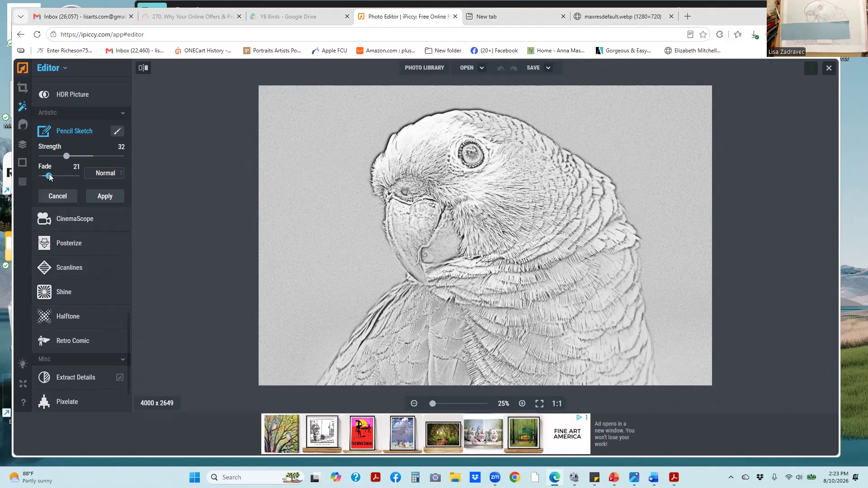
mouse_move(50, 177)
mouse_down()
mouse_move(74, 176)
mouse_move(53, 178)
mouse_up()
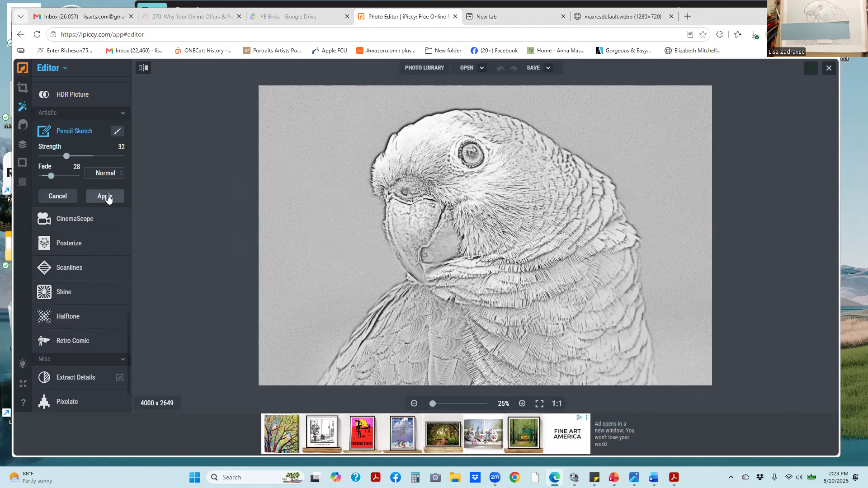
click(108, 198)
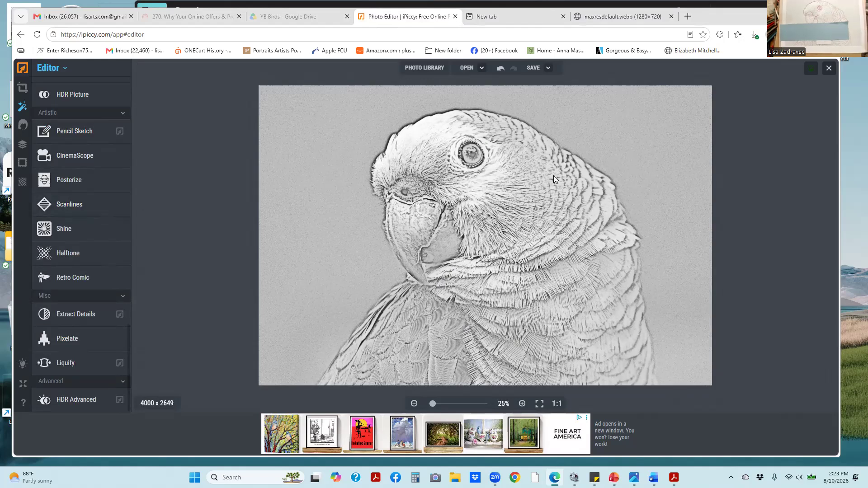
Save the sketched parrot image to the computer as a JPG at Great quality.
click(549, 68)
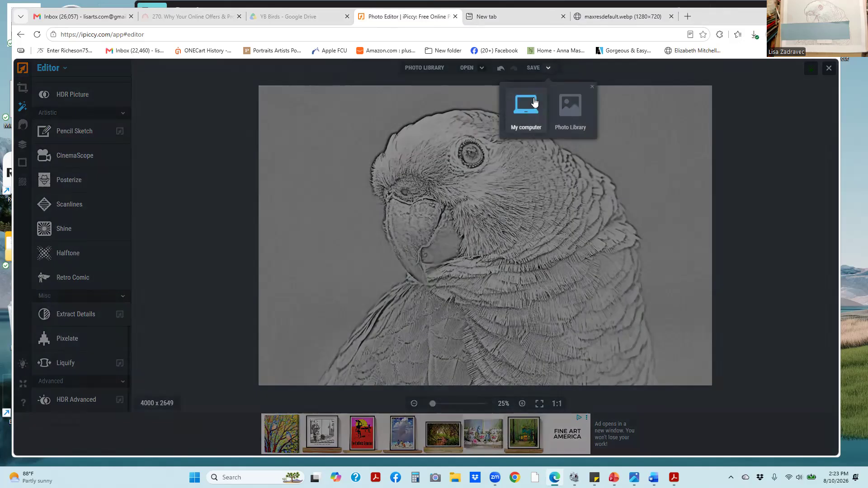
click(530, 105)
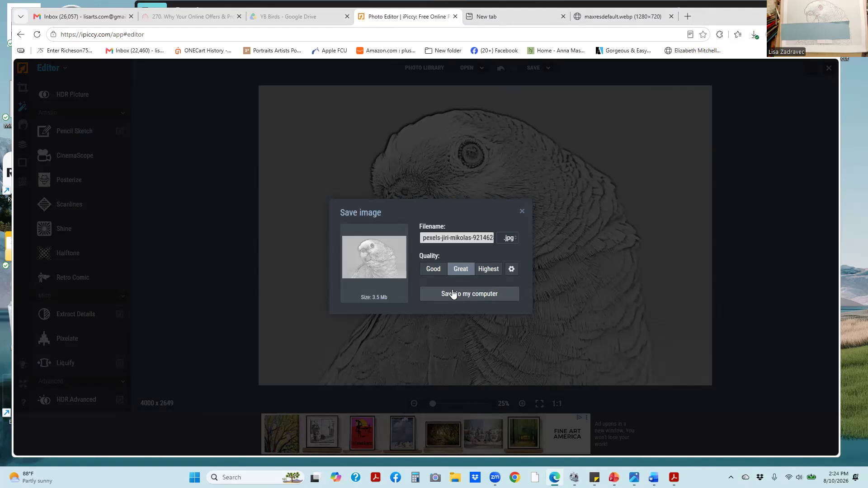
click(453, 295)
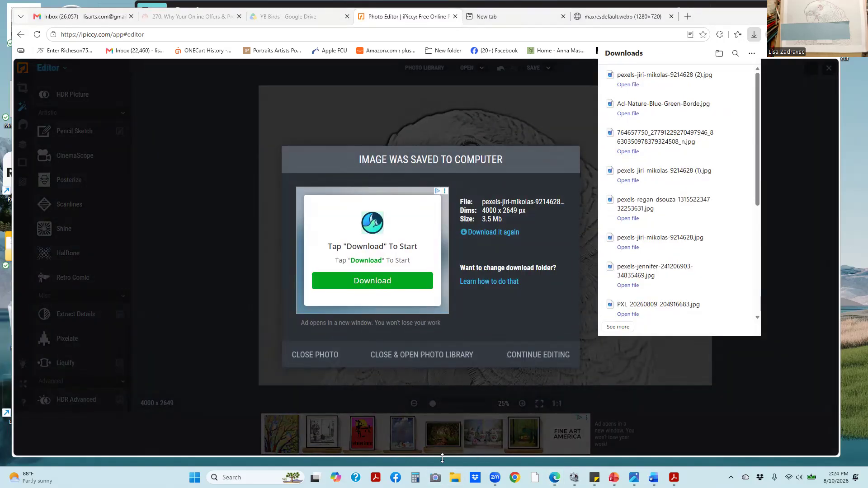
Switch to File Explorer and view the newly saved parrot sketch, numbered (2), from the Downloads folder.
click(454, 476)
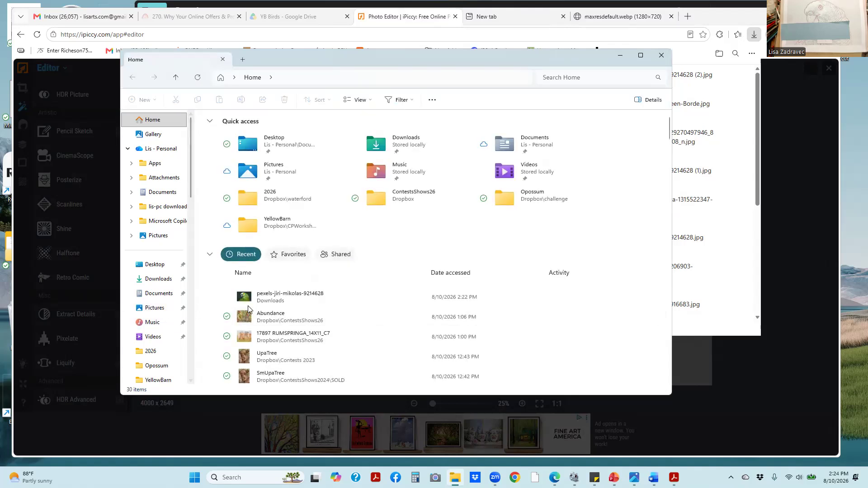
click(159, 279)
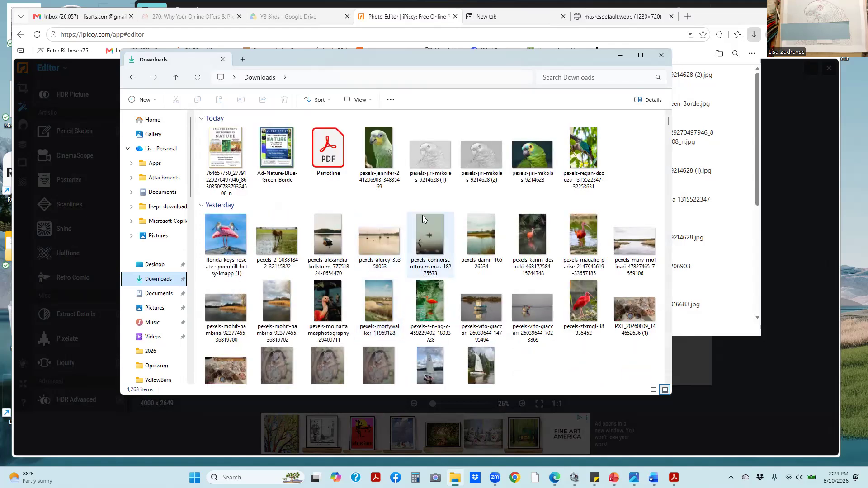
click(489, 155)
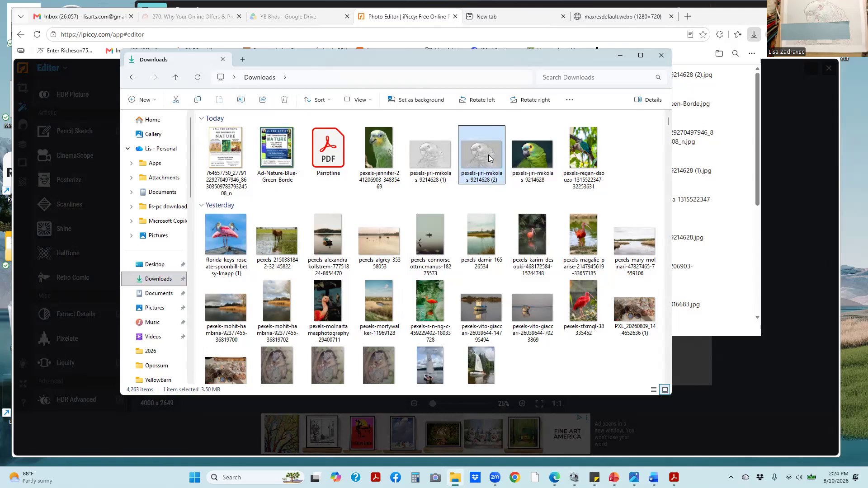
double_click(489, 154)
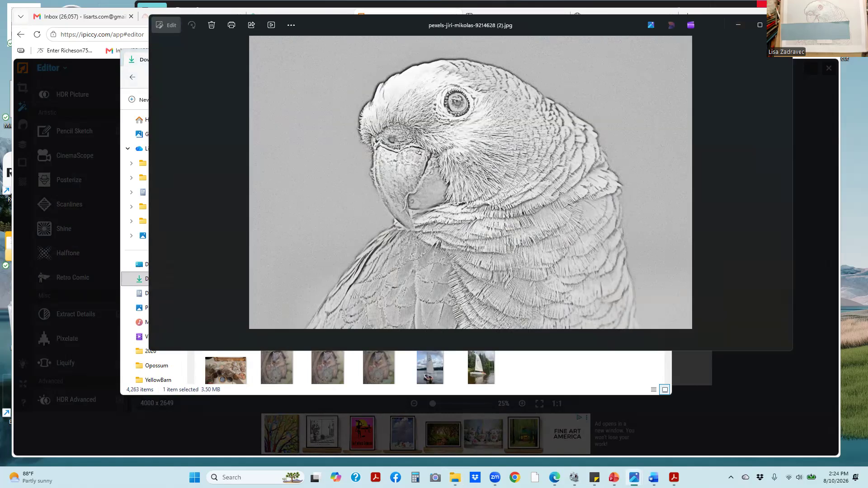
click(782, 25)
drag(523, 151, 476, 152)
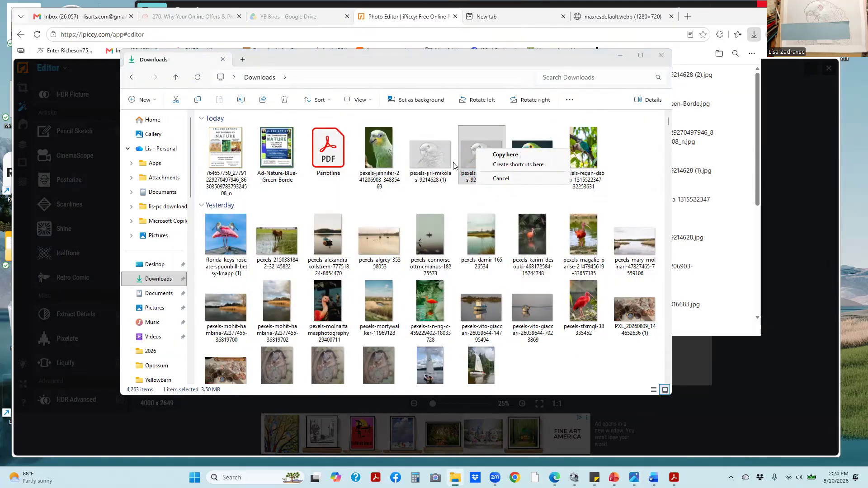
click(464, 162)
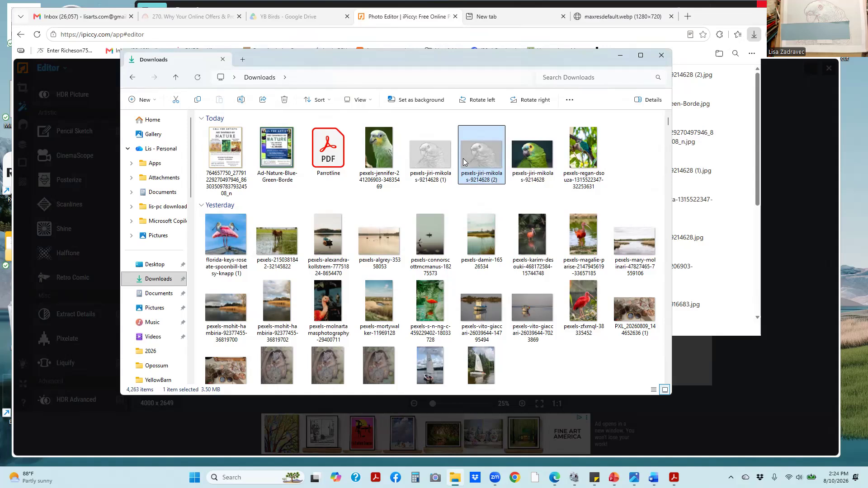
Open the print settings for the saved parrot sketch numbered (2).
right_click(464, 162)
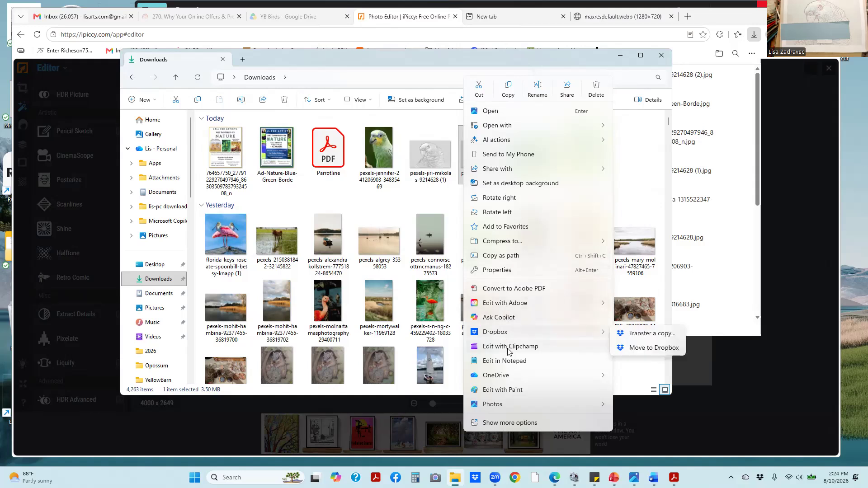
click(503, 424)
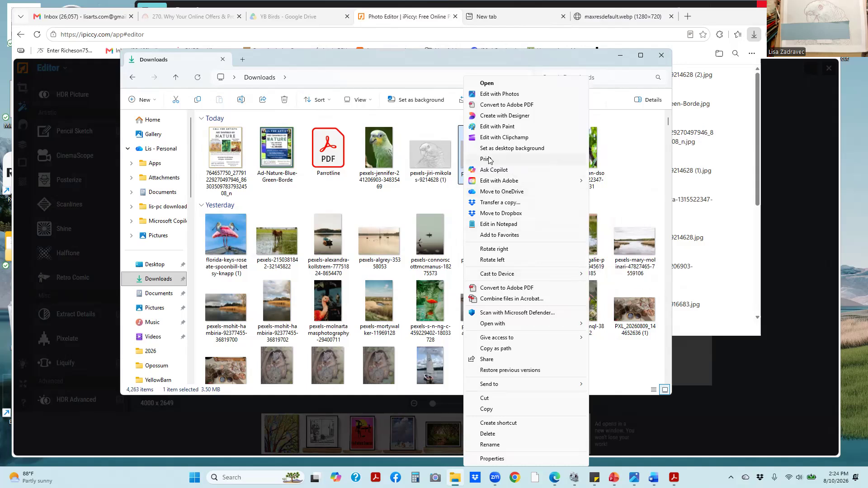
click(487, 159)
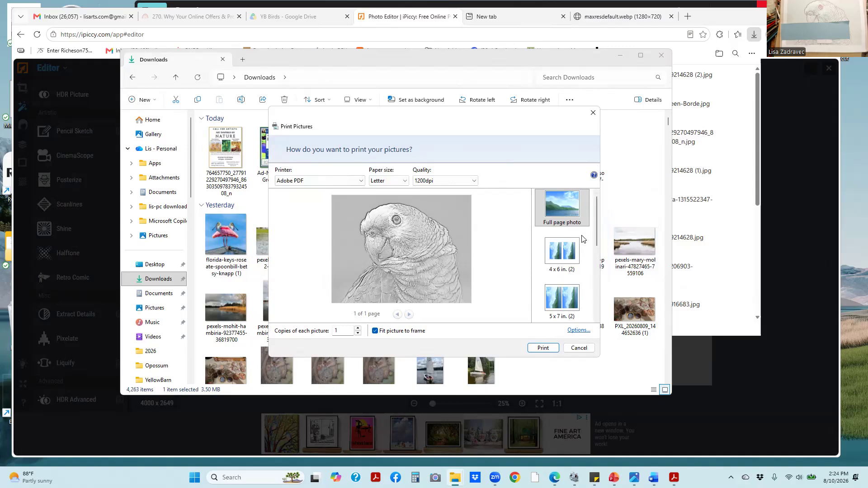
Choose the 8 x 10 in. print layout and compare the preview without Fit picture to frame, leaving that option on.
scroll(582, 239, down, 3)
scroll(565, 235, up, 2)
click(551, 231)
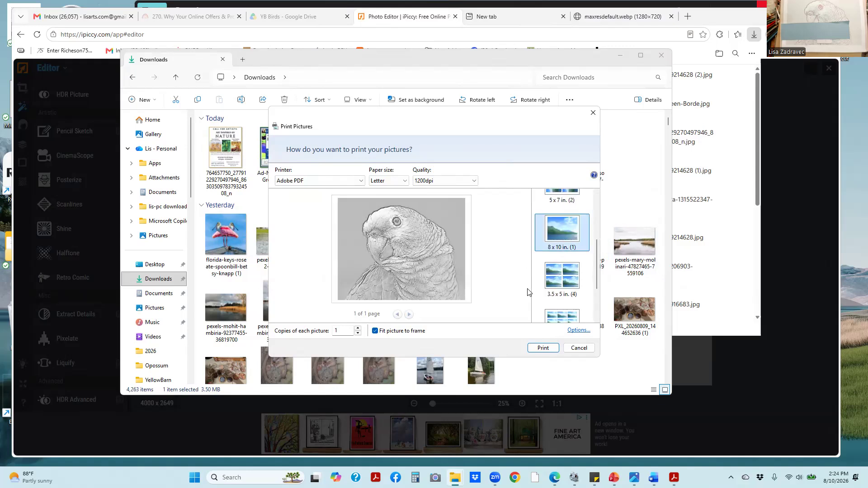
click(375, 332)
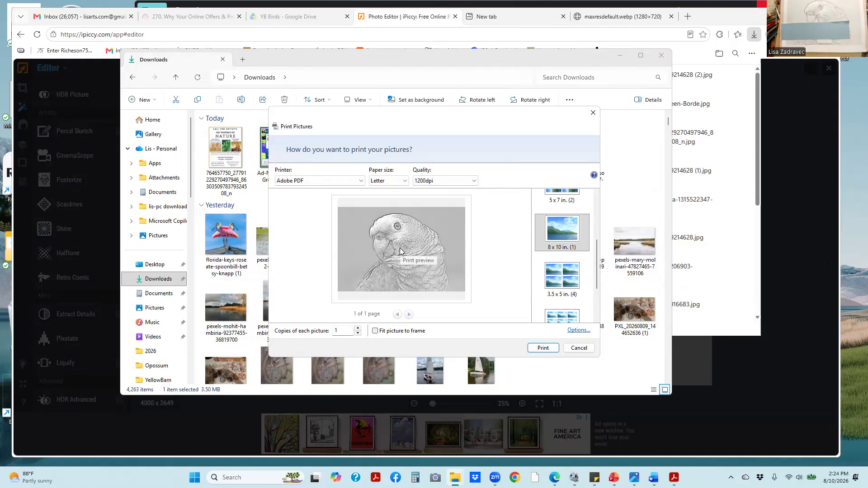
click(375, 331)
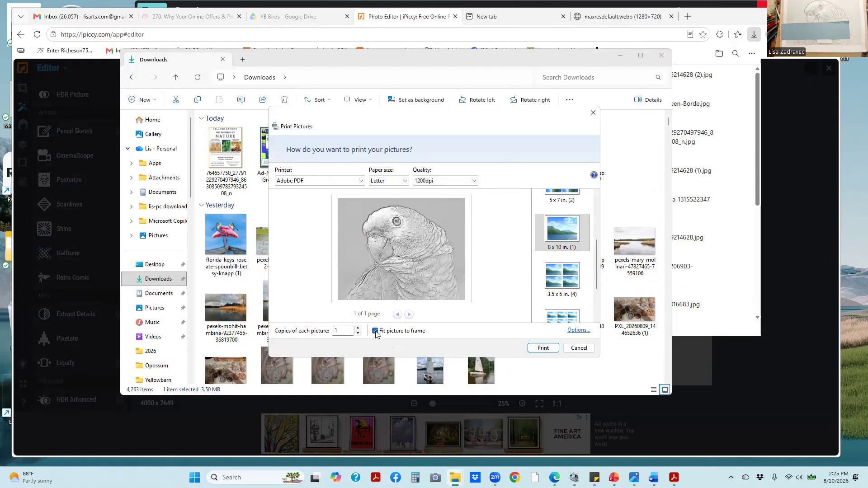
click(375, 332)
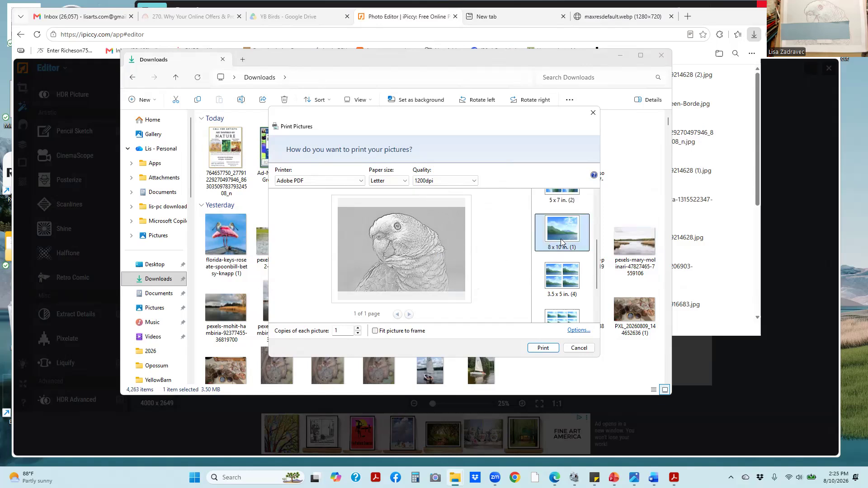
click(530, 349)
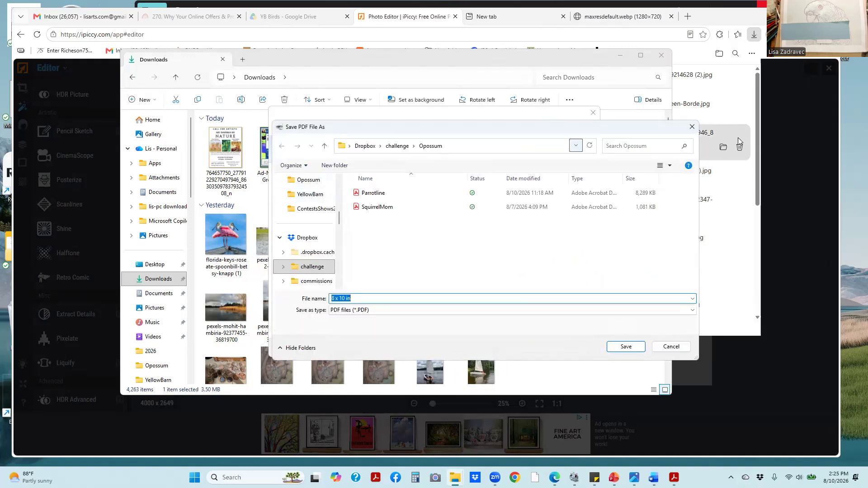
click(692, 127)
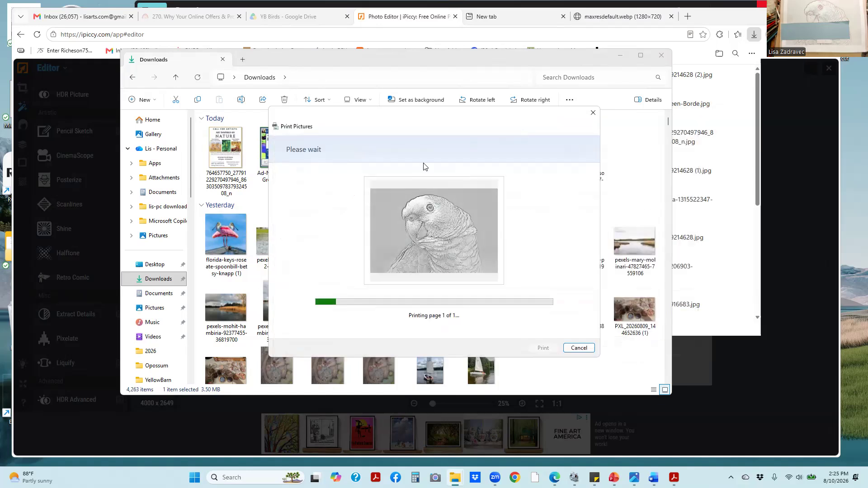
click(594, 113)
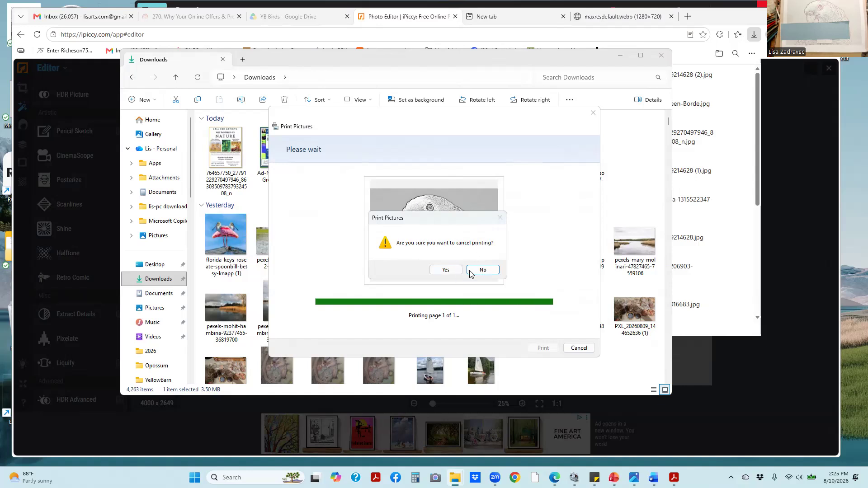
click(452, 270)
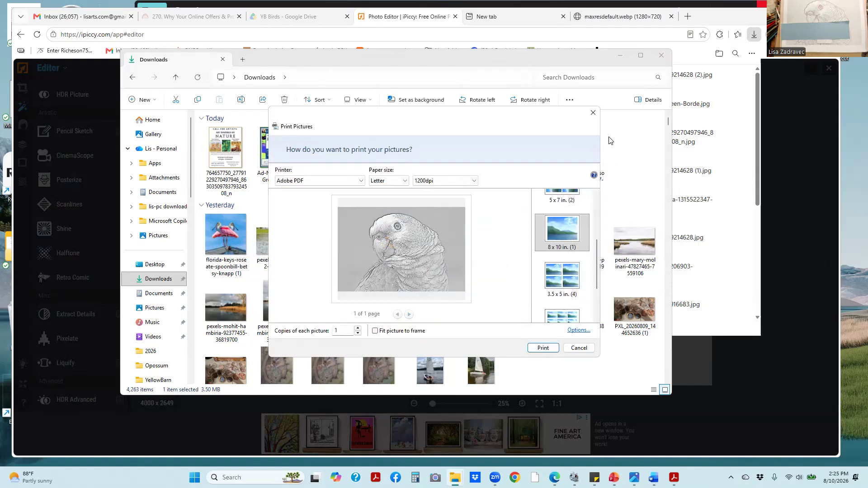
click(578, 348)
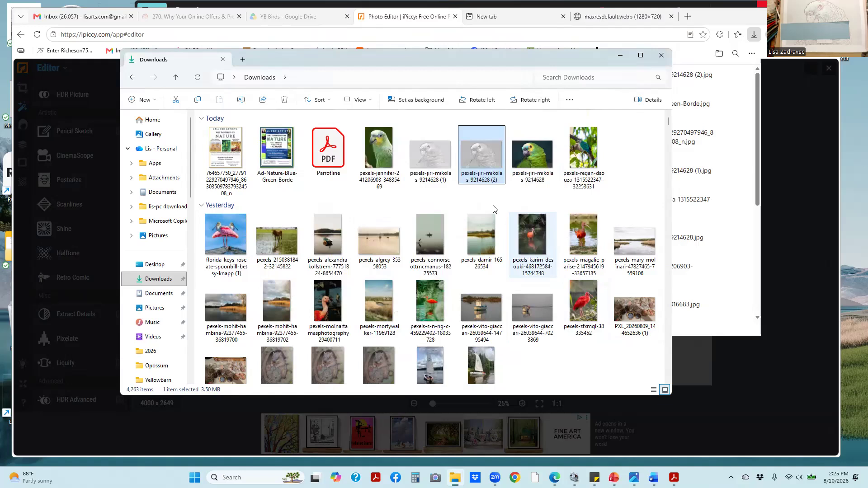
Open the Parrotline PDF from the Downloads folder in Acrobat and bring up its print settings.
double_click(314, 147)
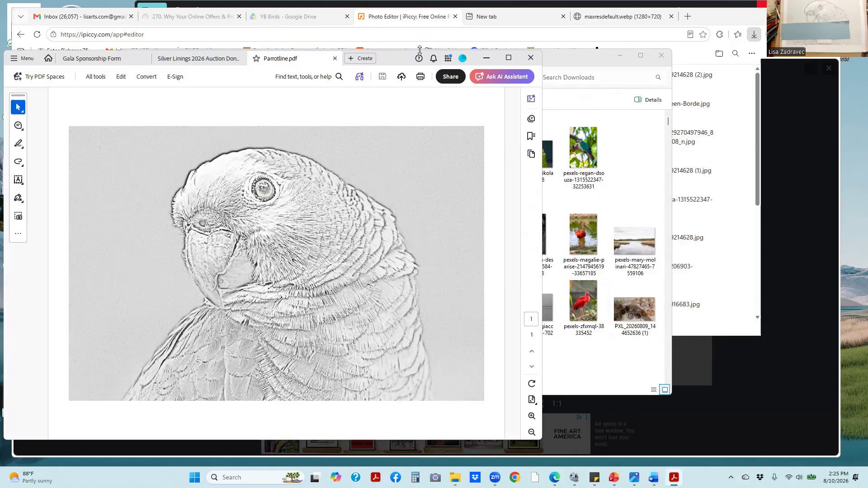
drag(407, 58, 550, 46)
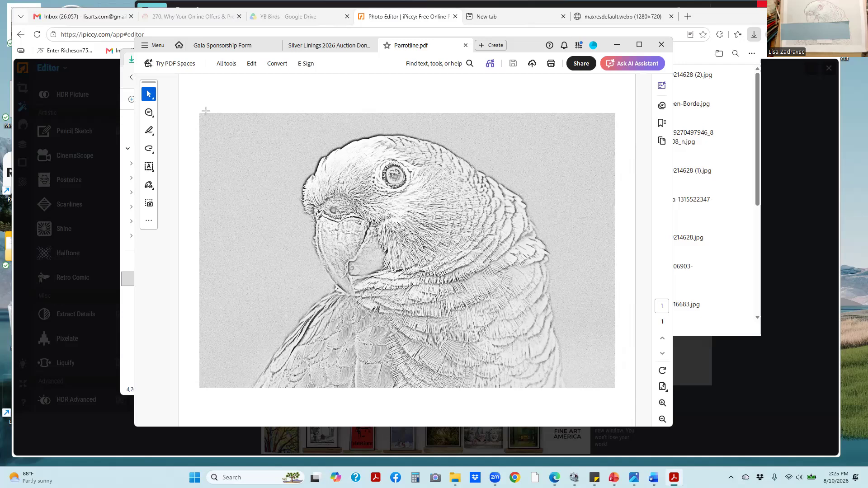
click(145, 47)
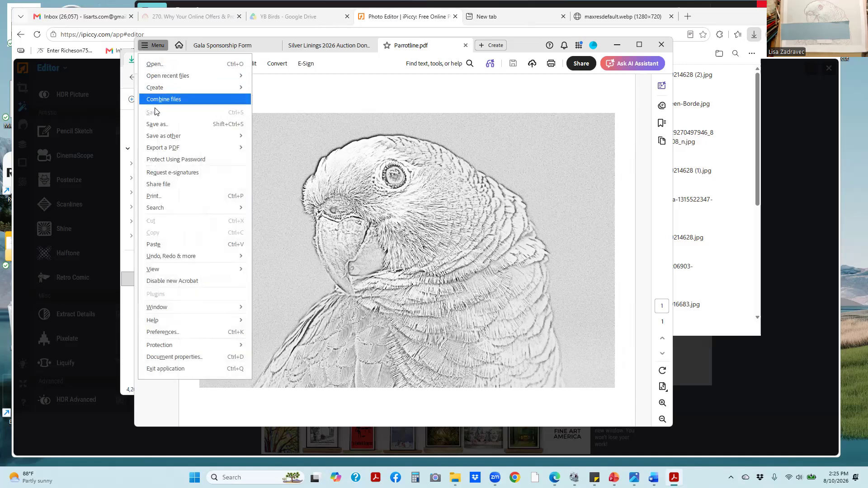
click(154, 196)
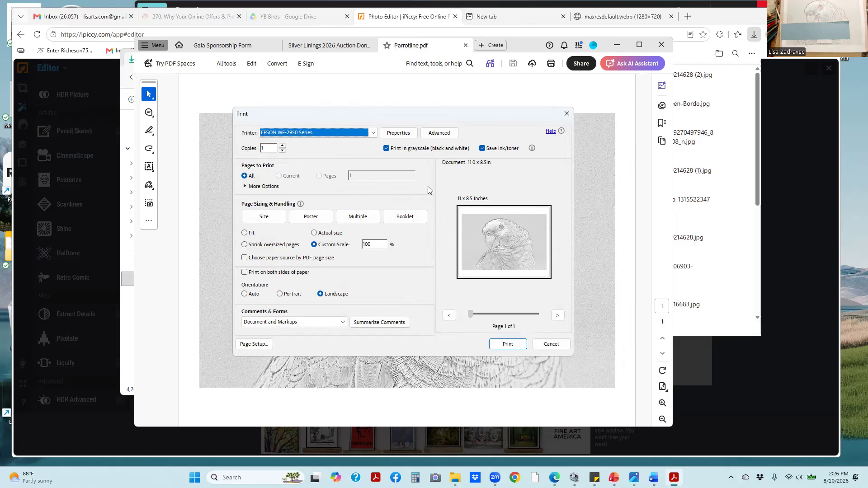
Try switching the Print in grayscale and Save ink/toner options, leaving both enabled for the EPSON WF-2950 Series print.
click(387, 148)
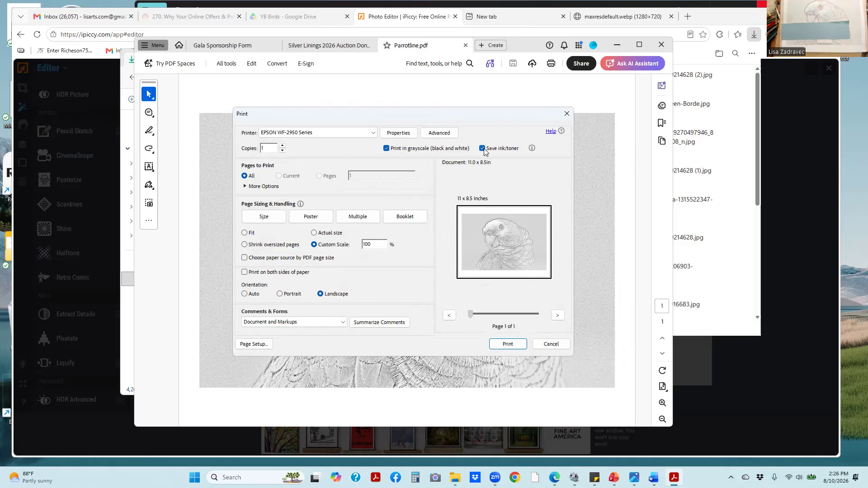
click(483, 148)
click(483, 149)
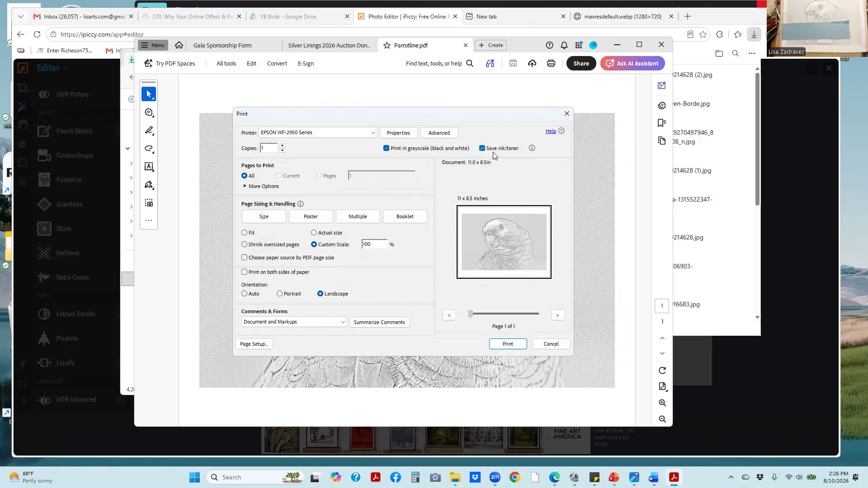